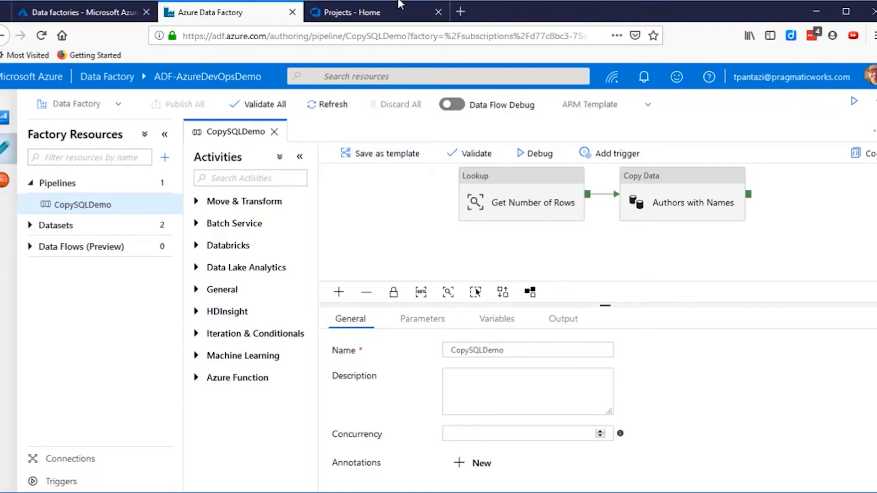
- Switch to Azure DevOps and create a private project named ADF-DevOps Demo with Git version control and the Agile work item process
{"action": "left_click", "coordinate": [387, 19]}
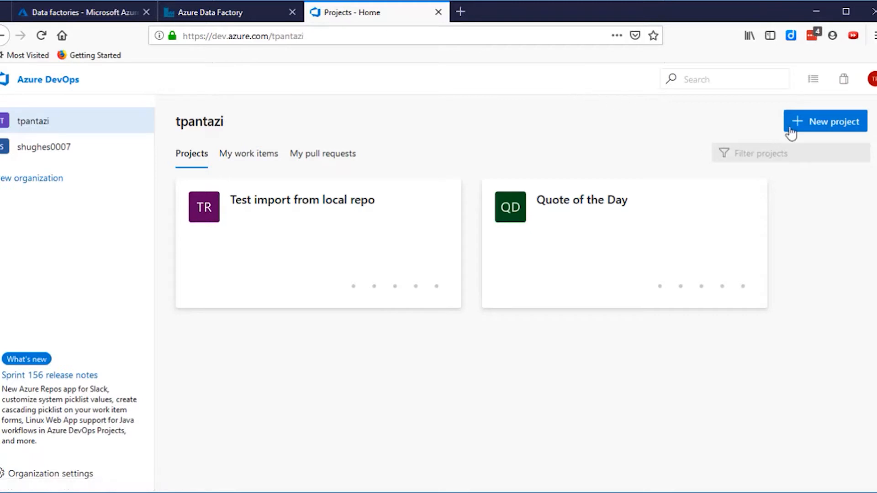
{"action": "left_click", "coordinate": [827, 130]}
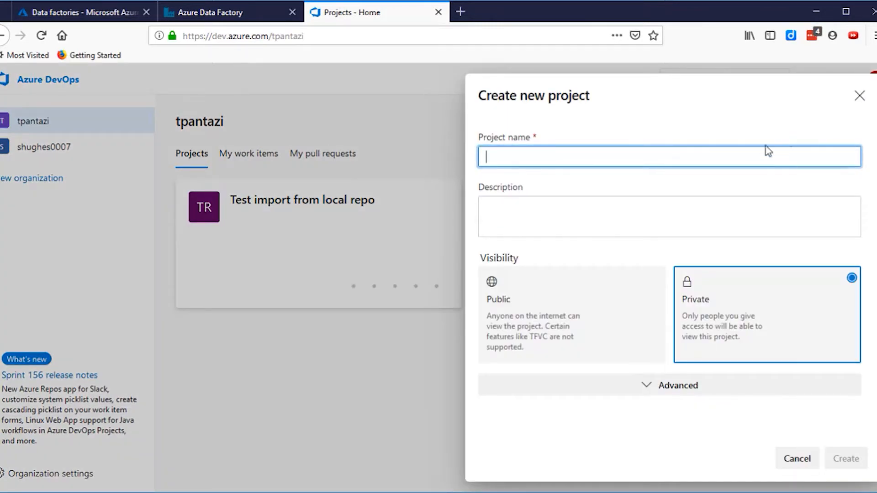
{"action": "type", "text": "ADF-DevOps Demo"}
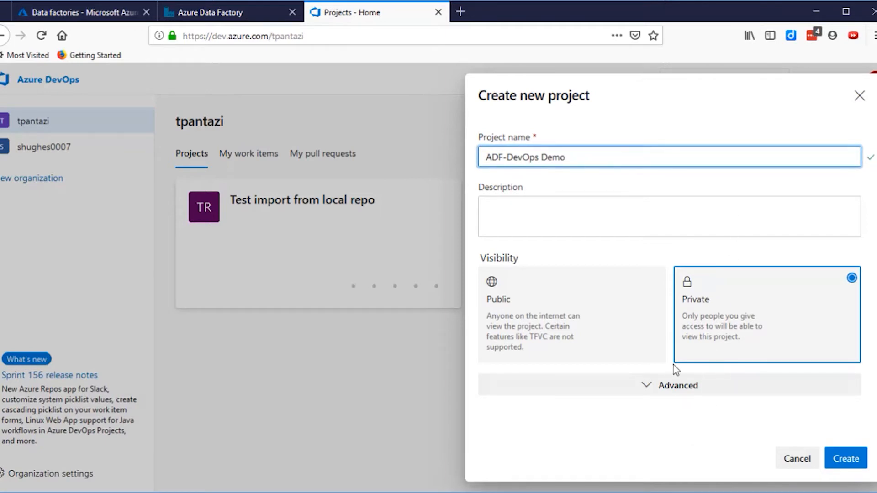
{"action": "left_click", "coordinate": [678, 394]}
{"action": "left_click", "coordinate": [679, 398]}
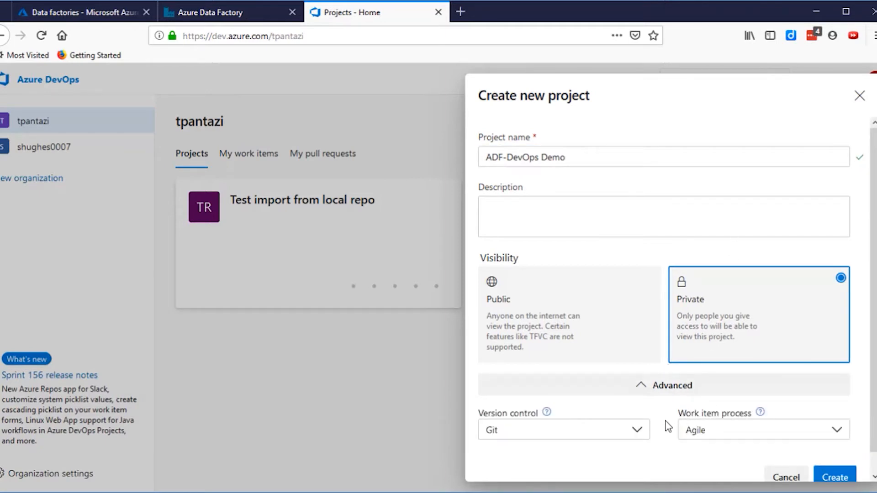
{"action": "scroll", "coordinate": [662, 427], "scroll_direction": "down", "scroll_amount": 1}
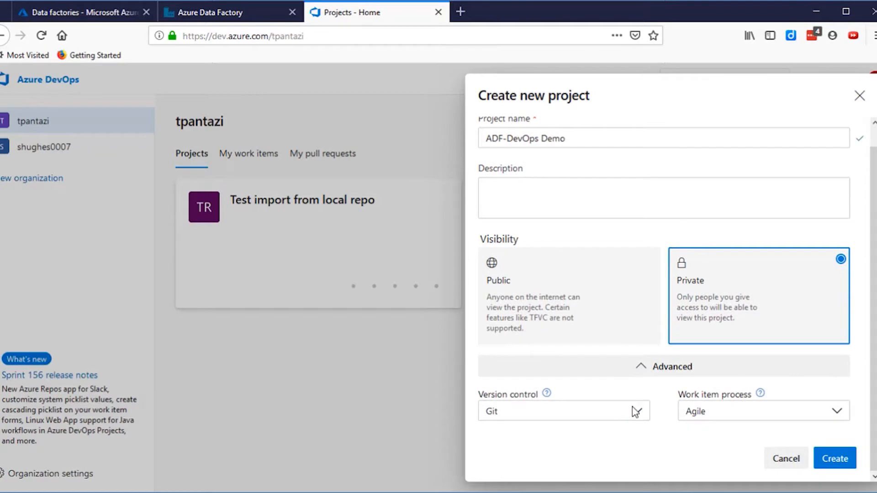
{"action": "left_click", "coordinate": [639, 414]}
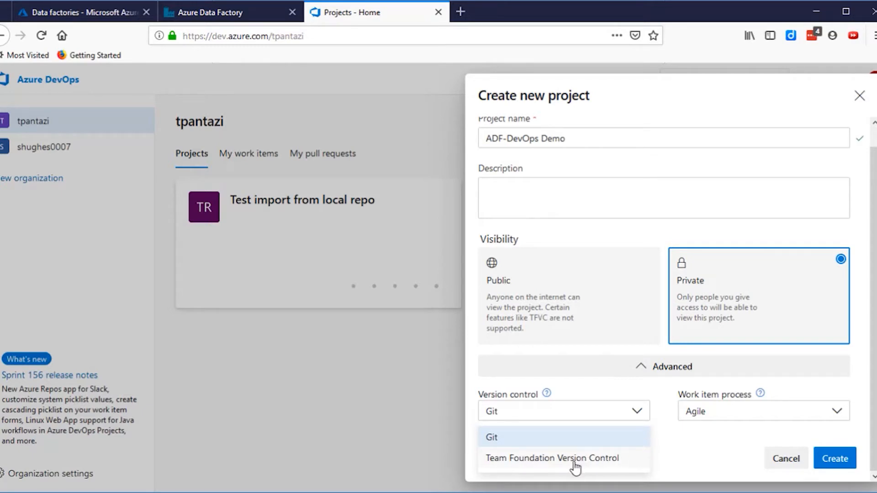
{"action": "left_click", "coordinate": [752, 412]}
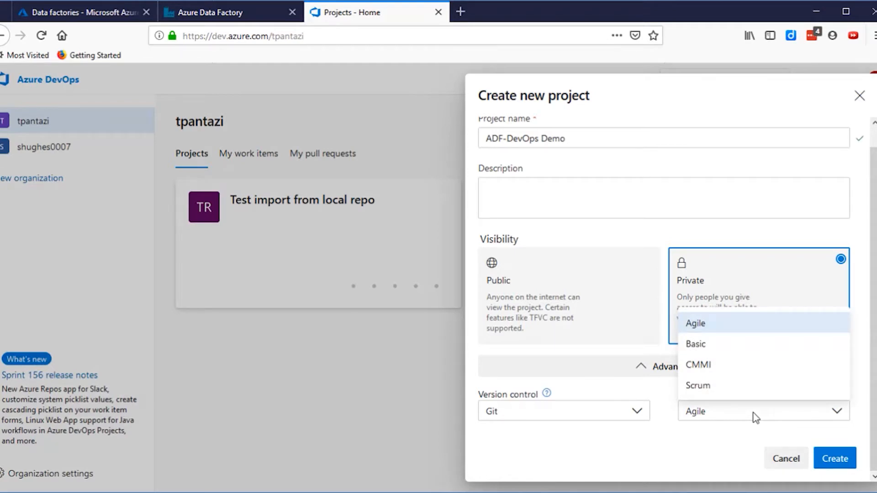
{"action": "left_click", "coordinate": [841, 457]}
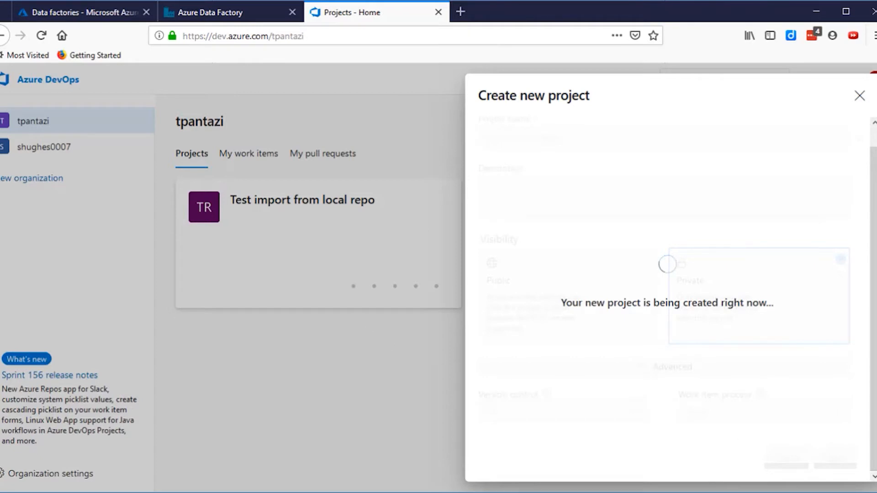
- Switch to Azure Data Factory and start setting up a code repository, choosing Azure DevOps Git as the repository type
{"action": "left_click", "coordinate": [199, 18]}
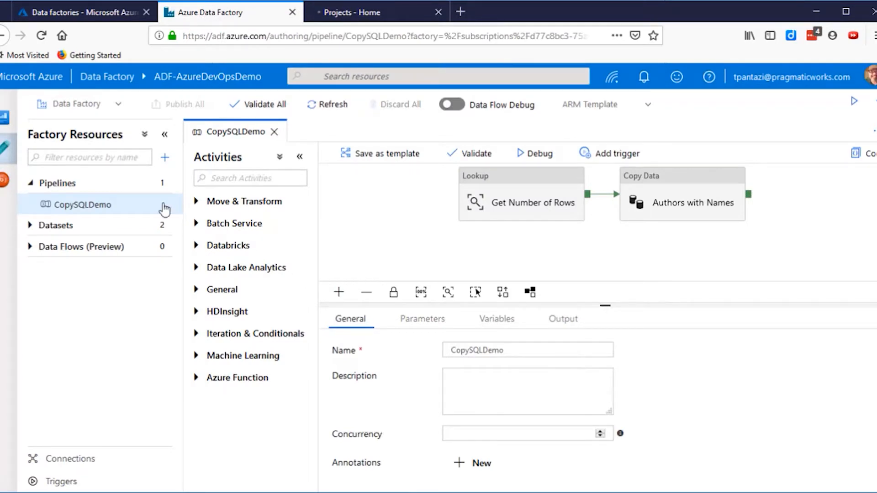
{"action": "left_click", "coordinate": [96, 114]}
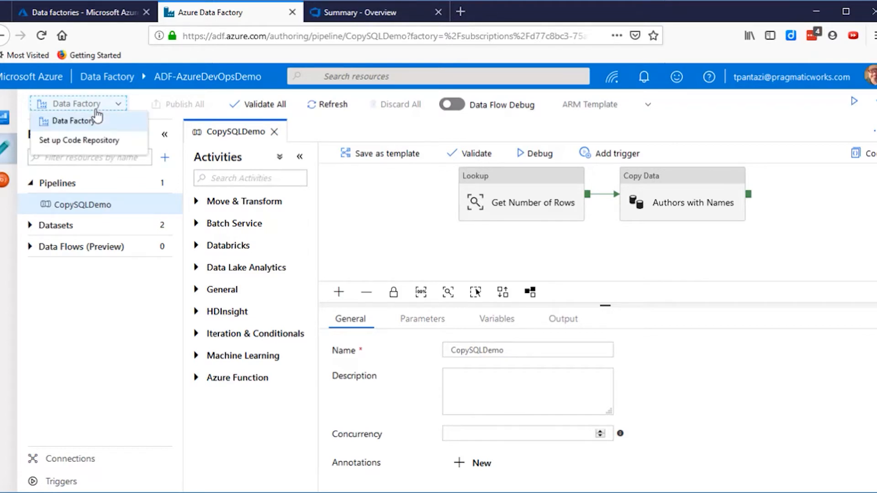
{"action": "left_click", "coordinate": [101, 150]}
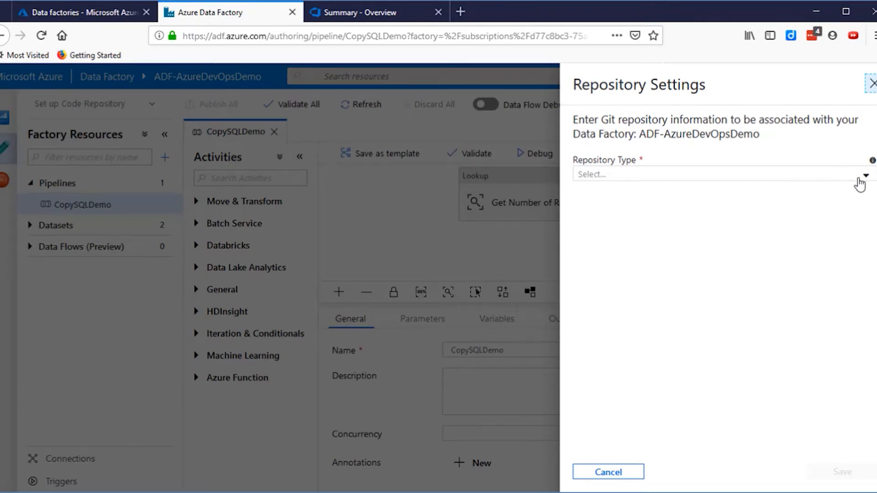
{"action": "left_click", "coordinate": [859, 183]}
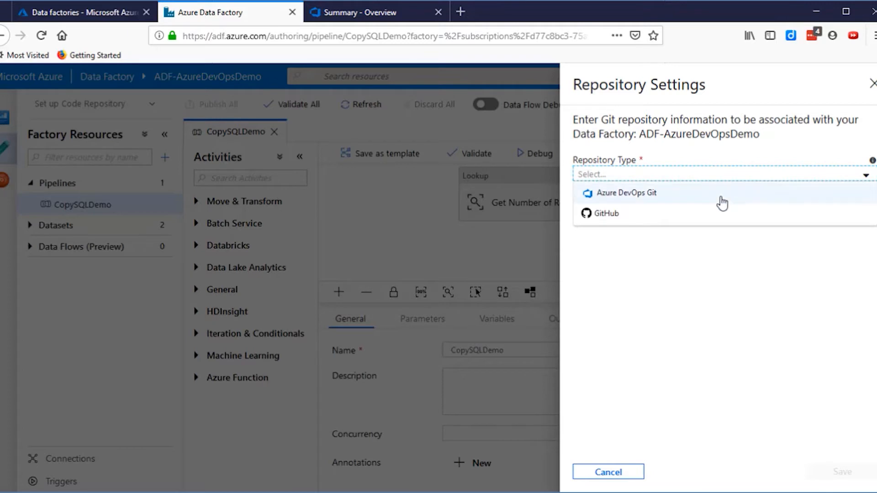
{"action": "left_click", "coordinate": [653, 198]}
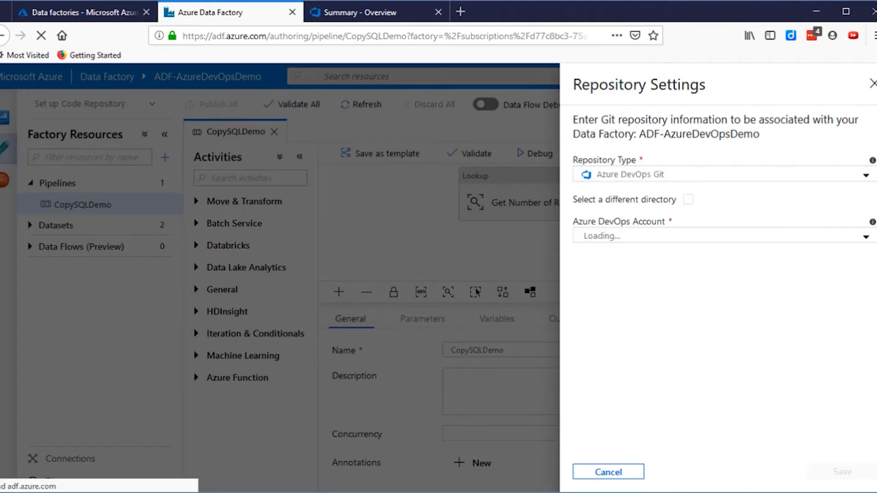
- Choose the user's own Azure DevOps account and the ADF-DevOps Demo project for the repository settings
{"action": "left_click", "coordinate": [865, 239]}
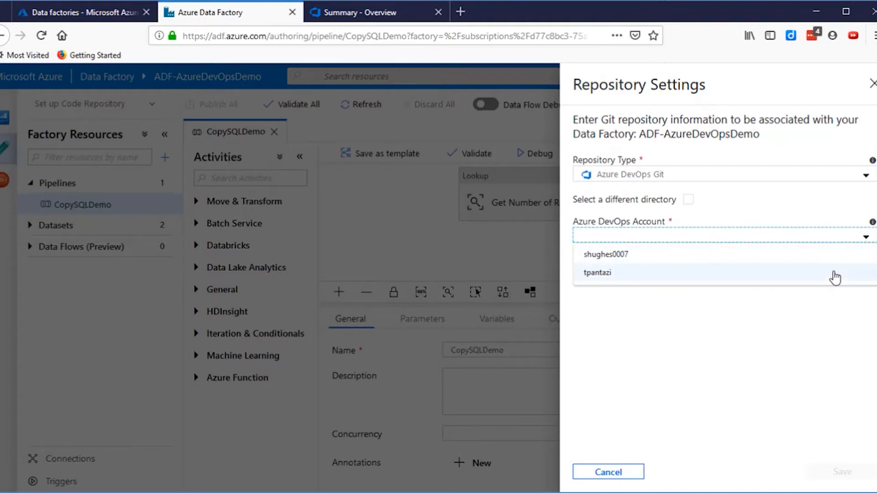
{"action": "left_click", "coordinate": [833, 273]}
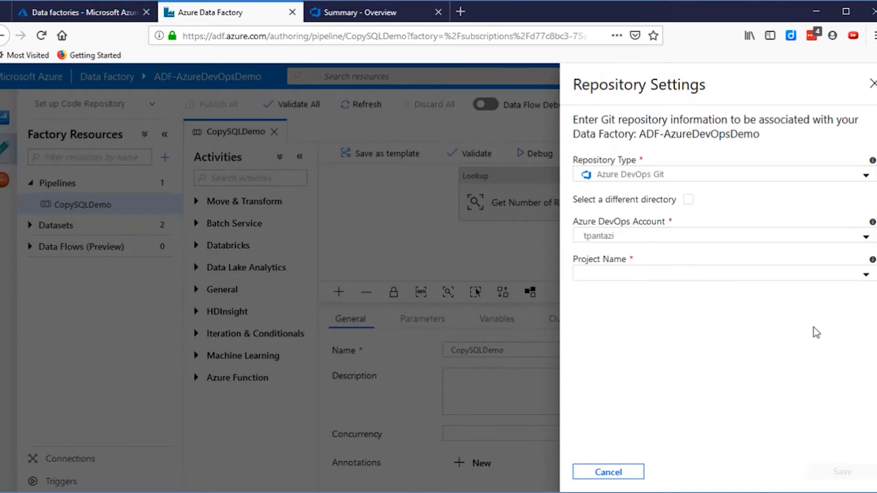
{"action": "left_click", "coordinate": [865, 275]}
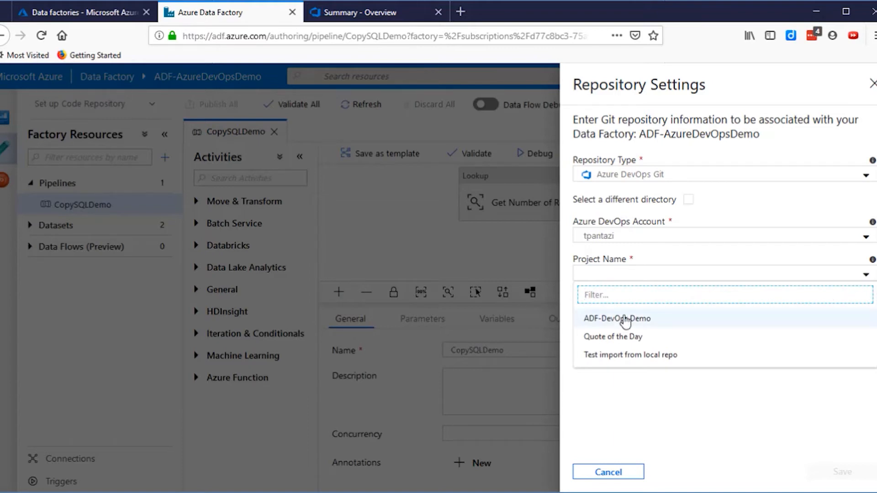
{"action": "left_click", "coordinate": [624, 319]}
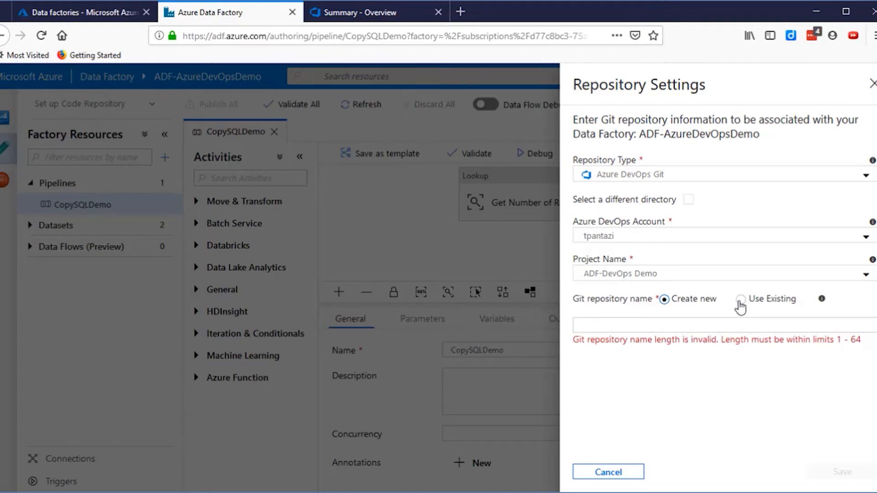
- Use the existing ADF-DevOps Demo Git repository with master as collaboration branch and save the repository settings
{"action": "left_click", "coordinate": [741, 300]}
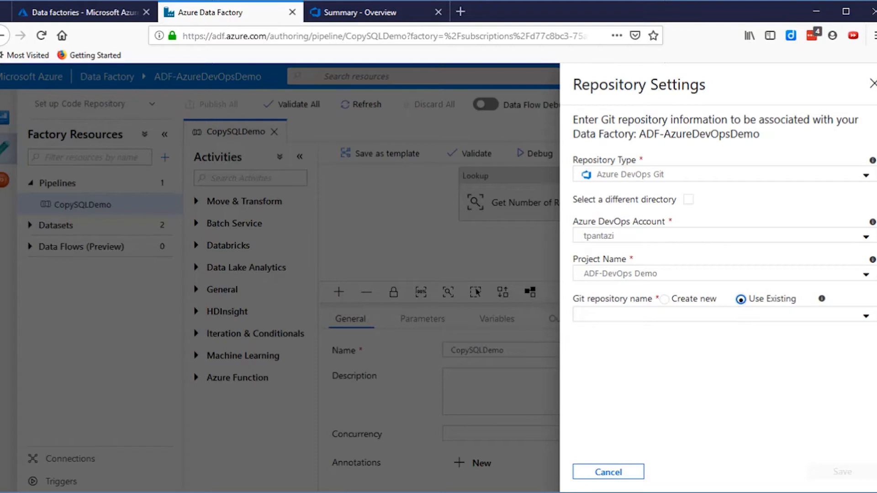
{"action": "left_click", "coordinate": [865, 318]}
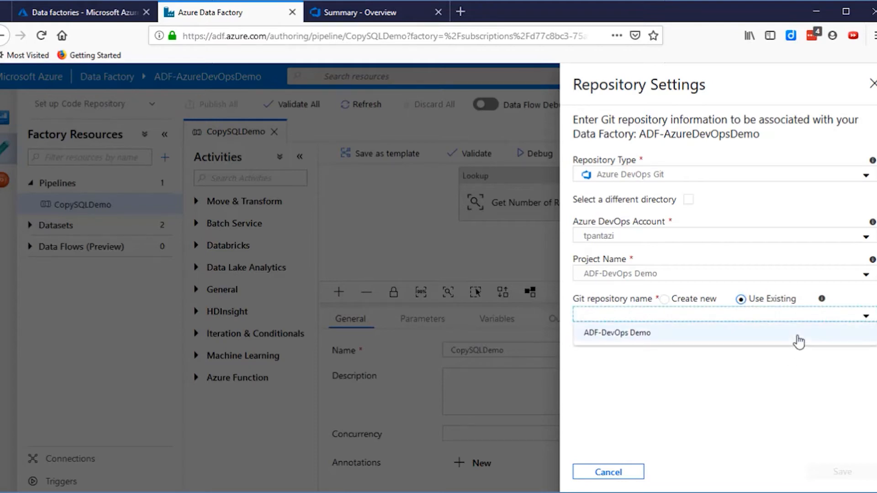
{"action": "left_click", "coordinate": [796, 339]}
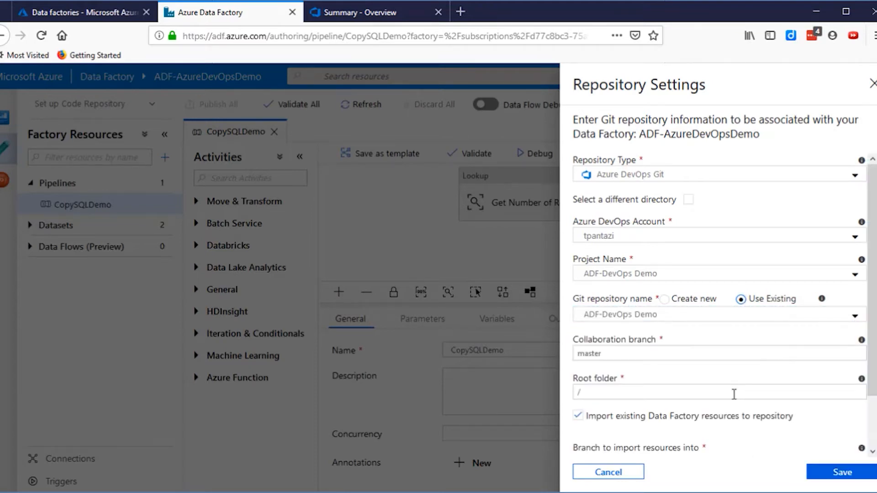
{"action": "scroll", "coordinate": [790, 378], "scroll_direction": "down", "scroll_amount": 1}
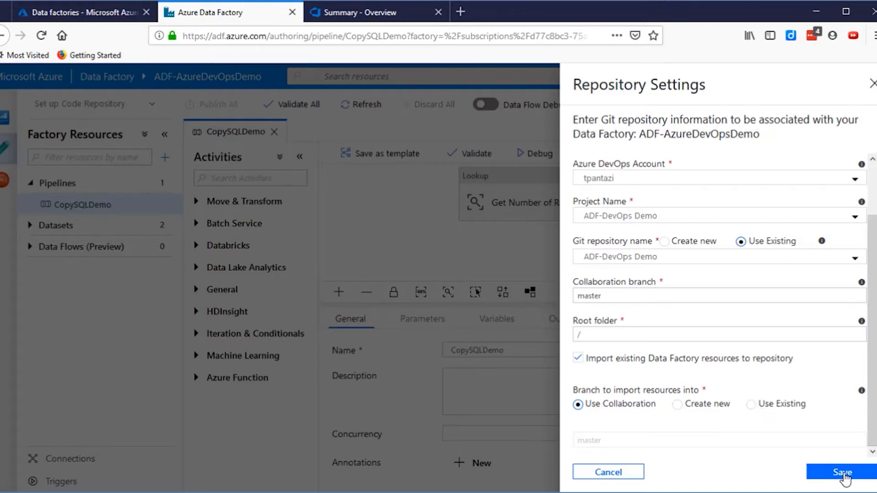
{"action": "left_click", "coordinate": [844, 475]}
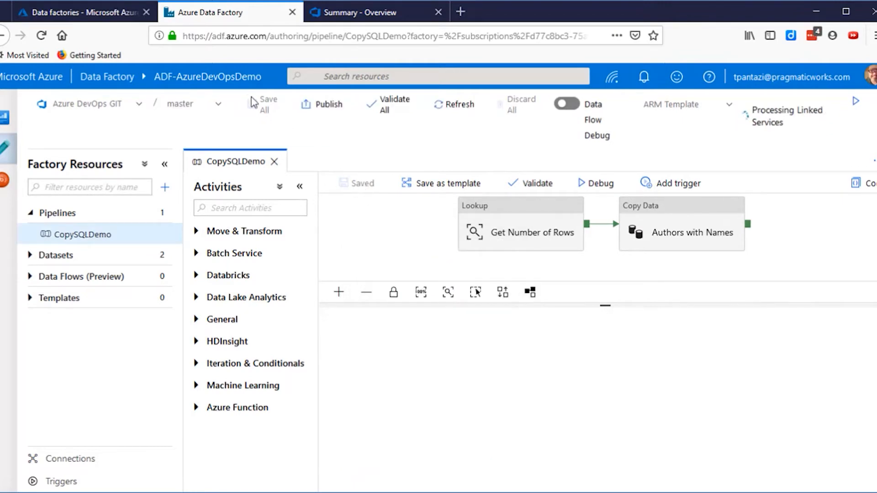
- Select the existing master branch as the working branch and save the choice
{"action": "left_click", "coordinate": [327, 107]}
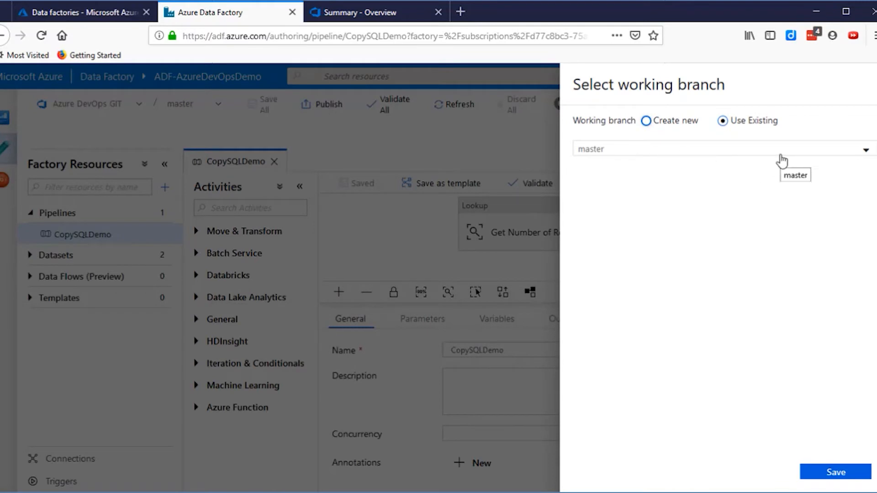
{"action": "left_click", "coordinate": [781, 156]}
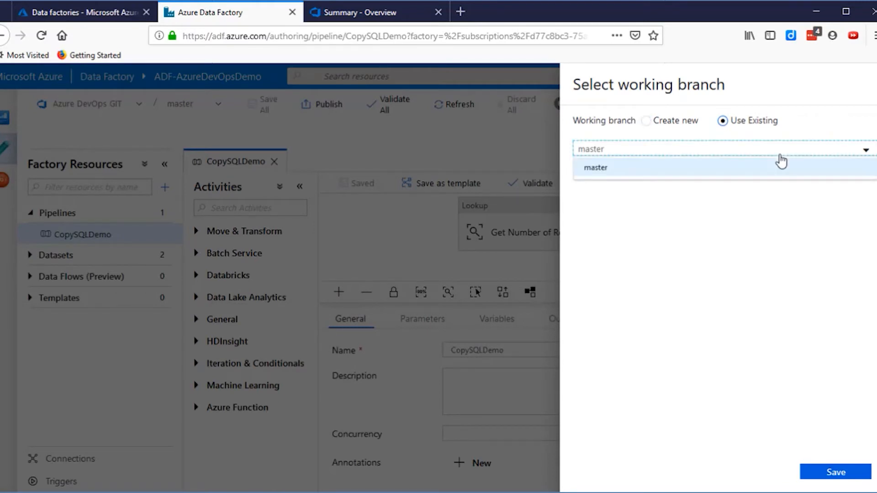
{"action": "left_click", "coordinate": [774, 176]}
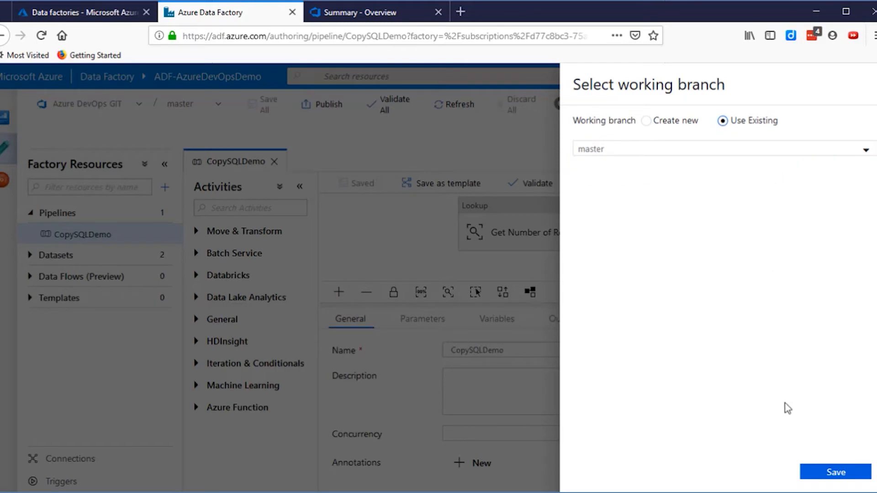
{"action": "left_click", "coordinate": [829, 474]}
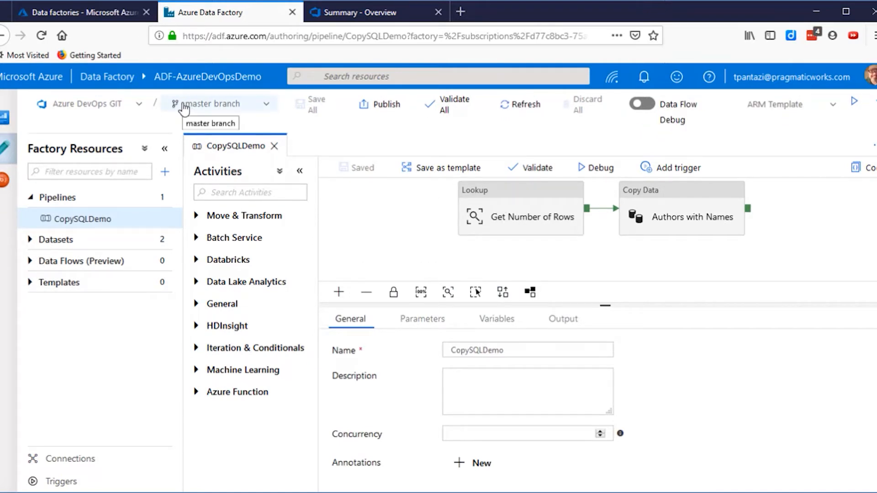
- Switch the authoring mode to Data Factory and back to Azure DevOps GIT
{"action": "left_click", "coordinate": [96, 104]}
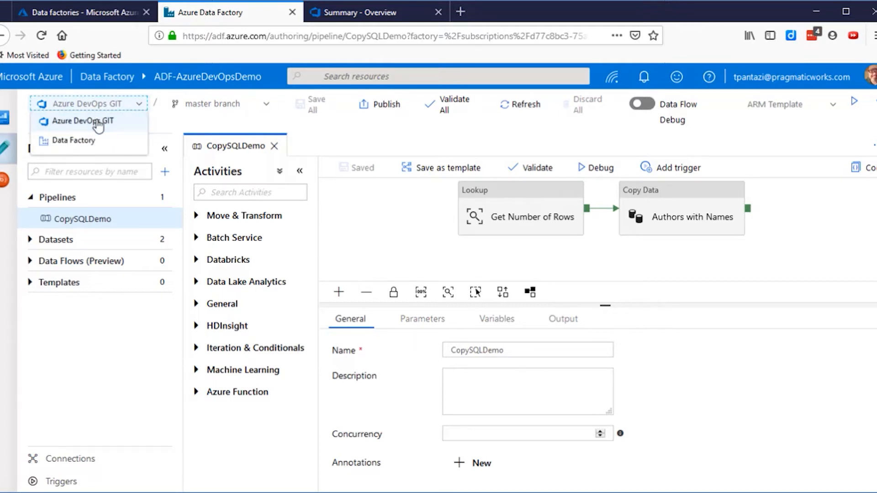
{"action": "left_click", "coordinate": [97, 144]}
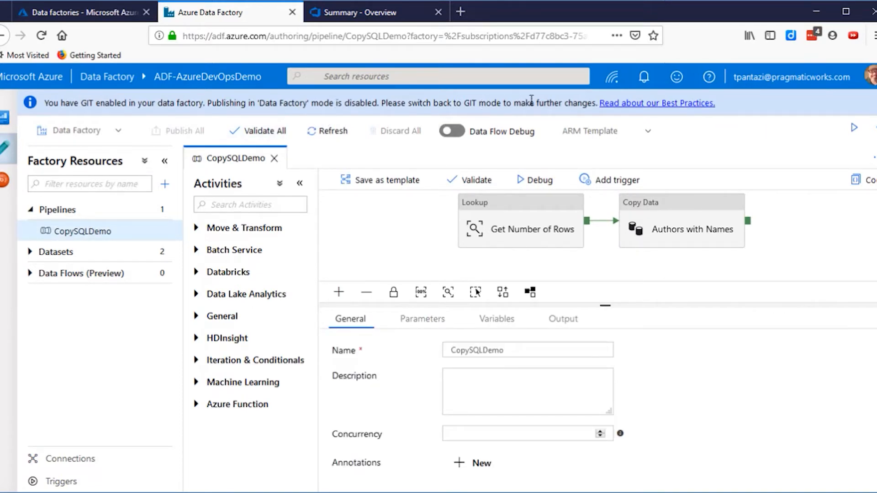
{"action": "left_click", "coordinate": [119, 132]}
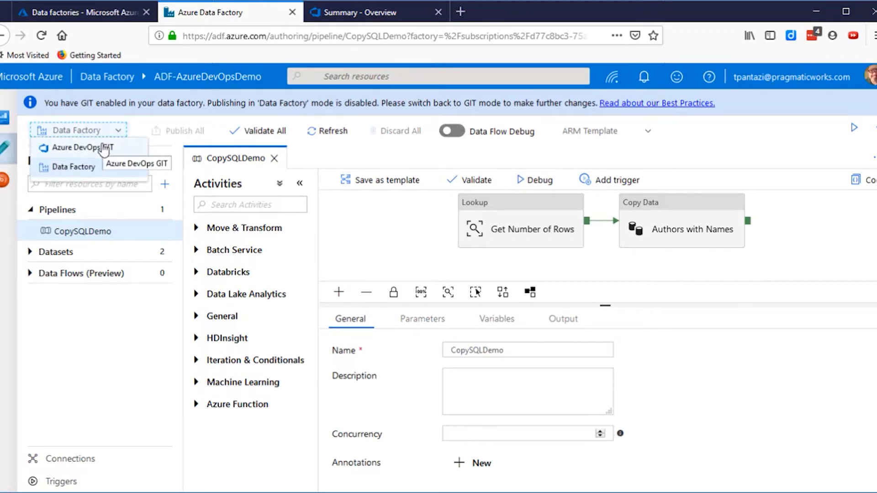
{"action": "left_click", "coordinate": [105, 149]}
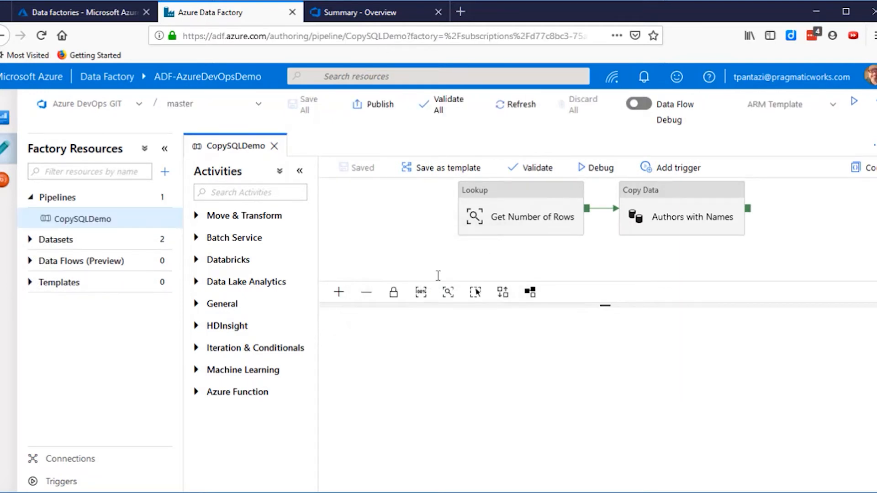
- Create a new branch from master, keeping the suggested user name as the branch name
{"action": "left_click", "coordinate": [237, 114]}
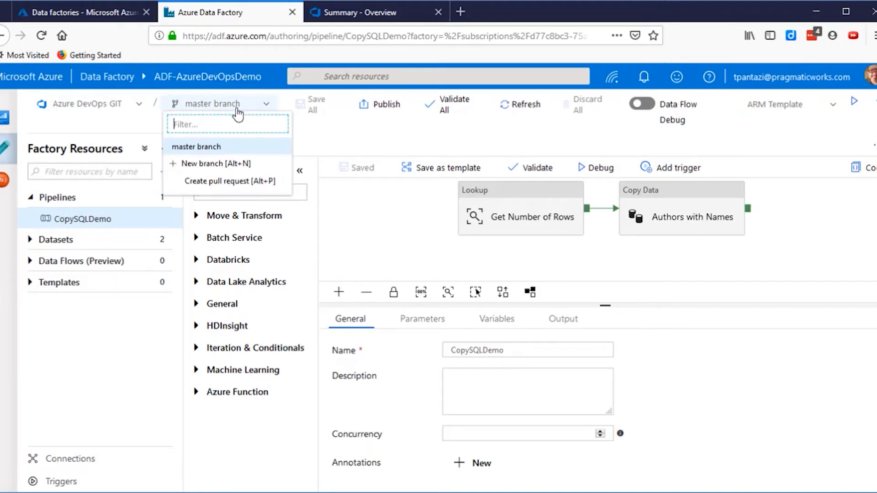
{"action": "left_click", "coordinate": [234, 166]}
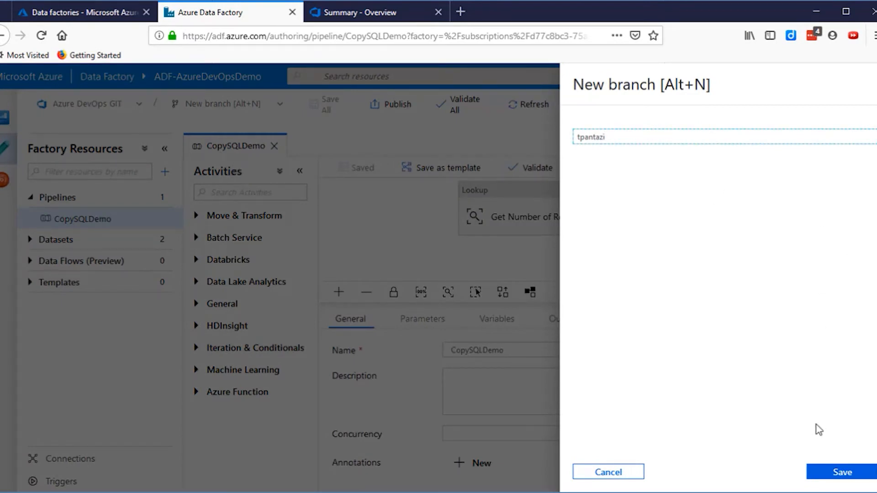
{"action": "left_click", "coordinate": [827, 471]}
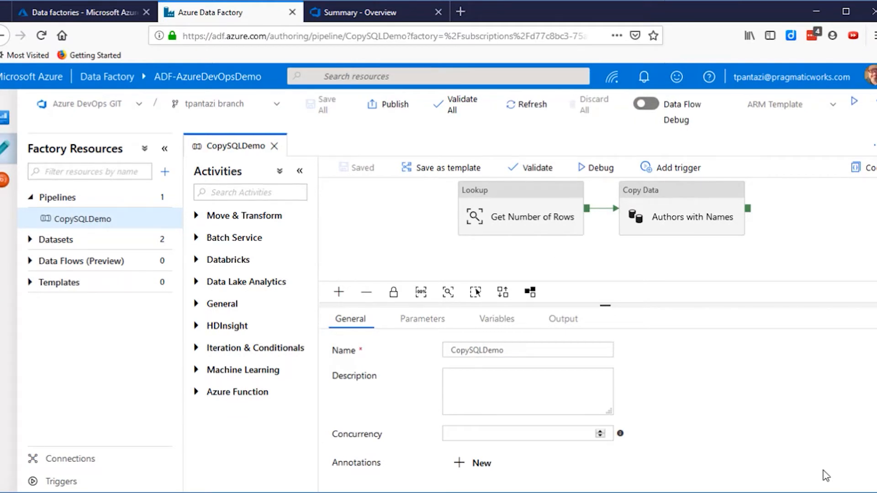
- Add a Wait activity from the General activities to the CopySQLDemo pipeline, below the existing Lookup and Copy Data activities
{"action": "left_click", "coordinate": [210, 308]}
{"action": "scroll", "coordinate": [221, 346], "scroll_direction": "down", "scroll_amount": 5}
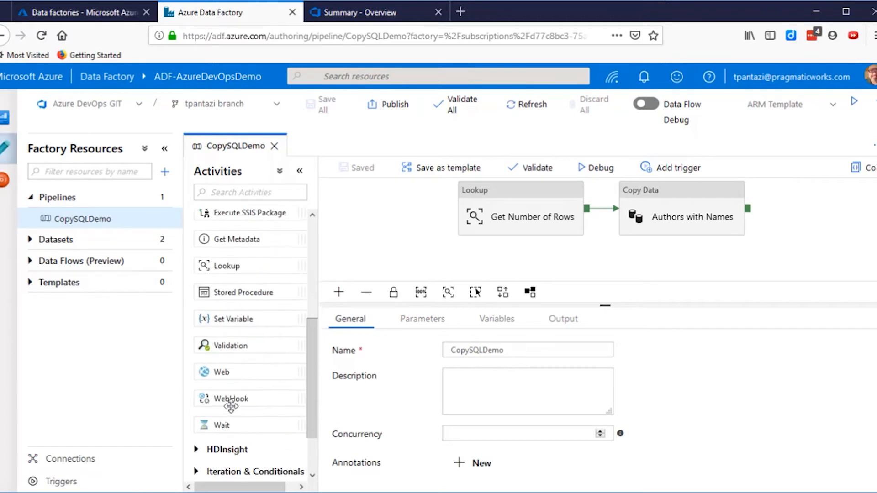
{"action": "left_click_drag", "start_coordinate": [222, 362], "coordinate": [626, 239]}
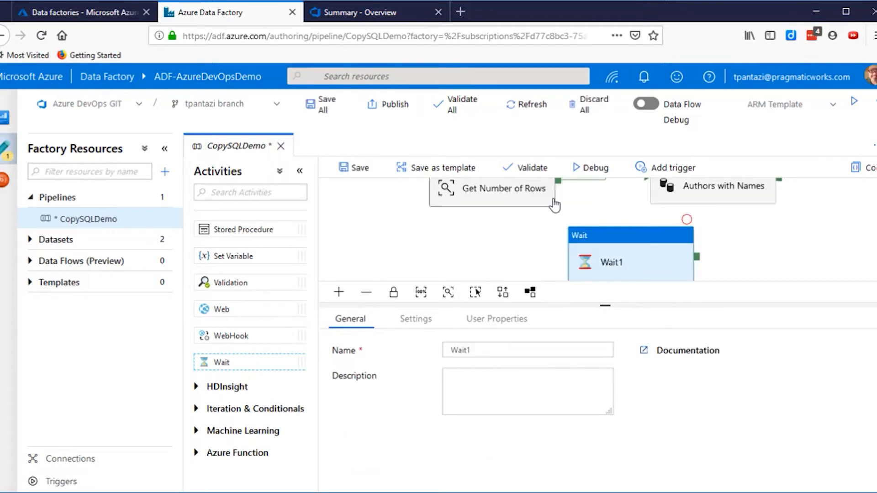
- Connect a Failure output from the Get Number of Rows lookup to the Wait1 activity and save all changes
{"action": "left_click", "coordinate": [545, 210]}
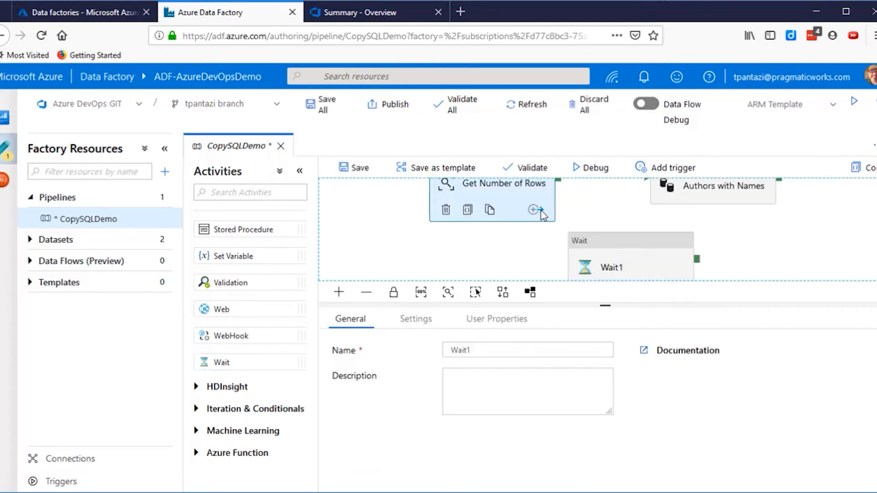
{"action": "left_click", "coordinate": [535, 210]}
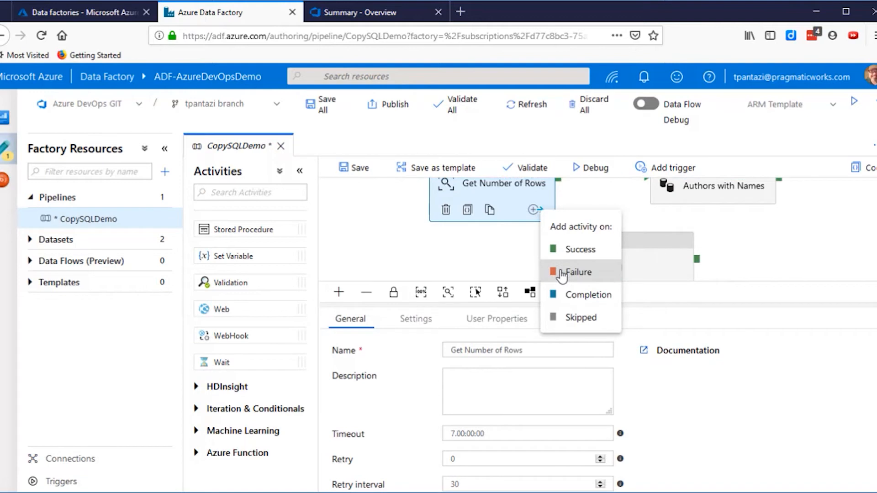
{"action": "left_click", "coordinate": [563, 272]}
{"action": "left_click_drag", "start_coordinate": [558, 183], "coordinate": [596, 241]}
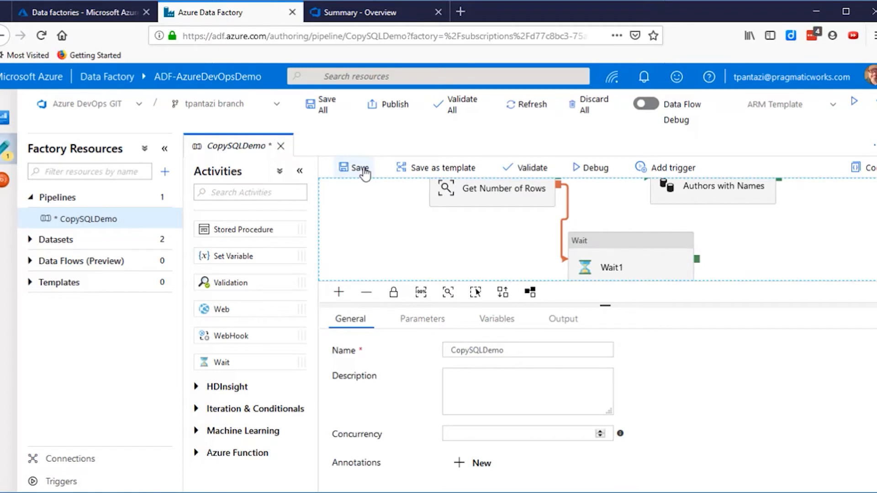
{"action": "left_click", "coordinate": [322, 105]}
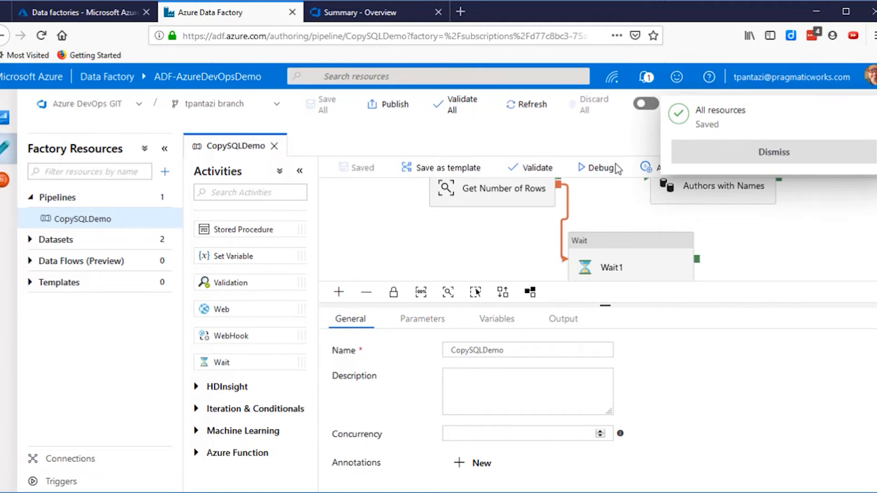
- Try to publish the changes from the personal working branch and dismiss the notice
{"action": "left_click", "coordinate": [374, 108]}
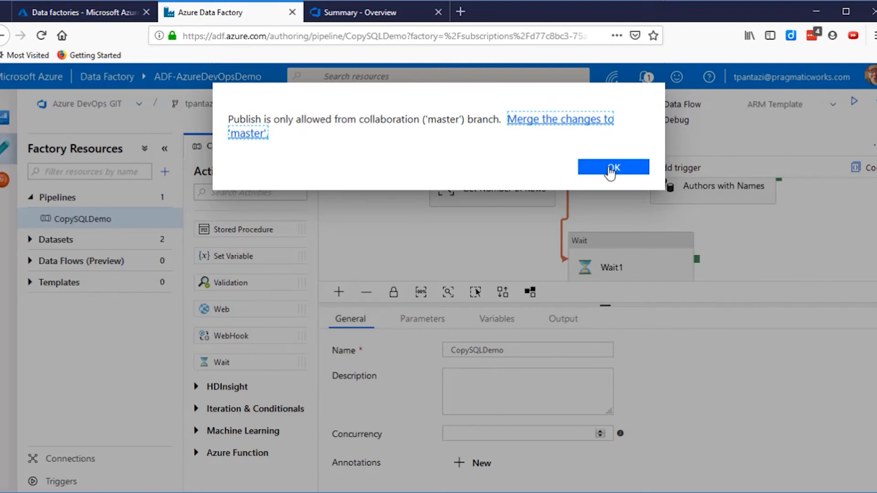
{"action": "left_click", "coordinate": [610, 170]}
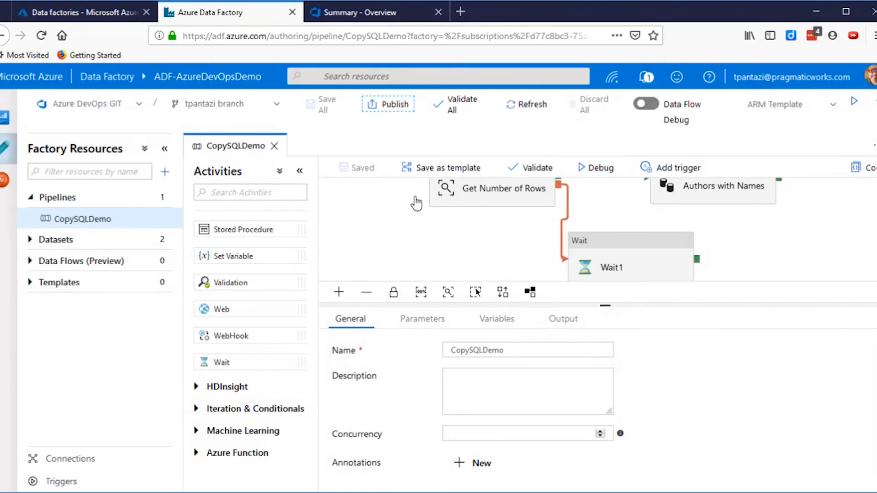
- Switch to the master branch and start a pull request in Azure DevOps from the personal working branch into master
{"action": "left_click", "coordinate": [257, 114]}
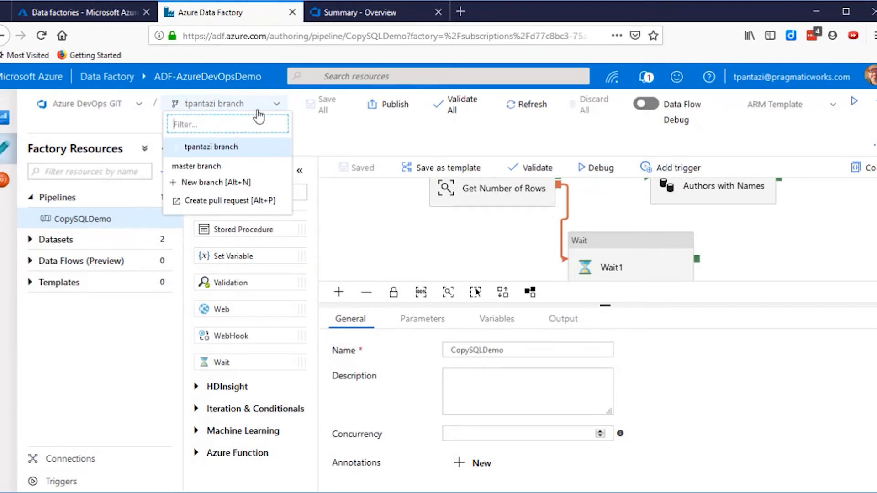
{"action": "left_click", "coordinate": [218, 167]}
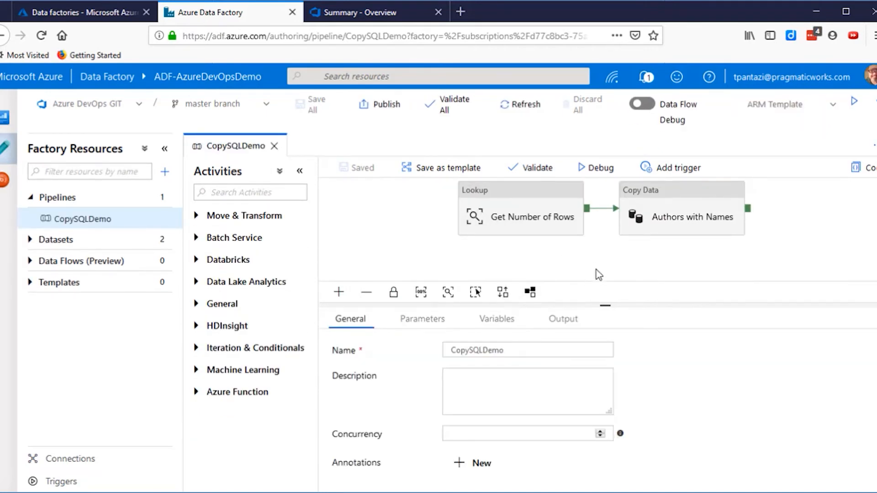
{"action": "left_click", "coordinate": [254, 109]}
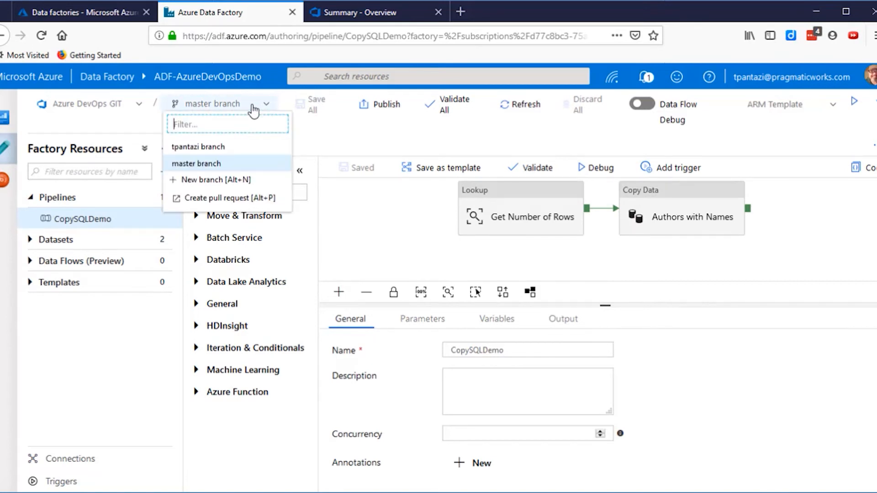
{"action": "left_click", "coordinate": [232, 198]}
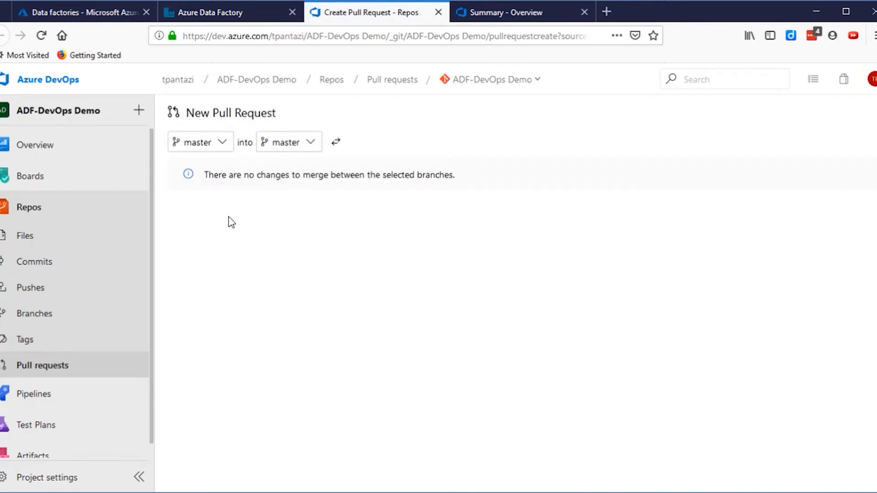
{"action": "left_click", "coordinate": [222, 142]}
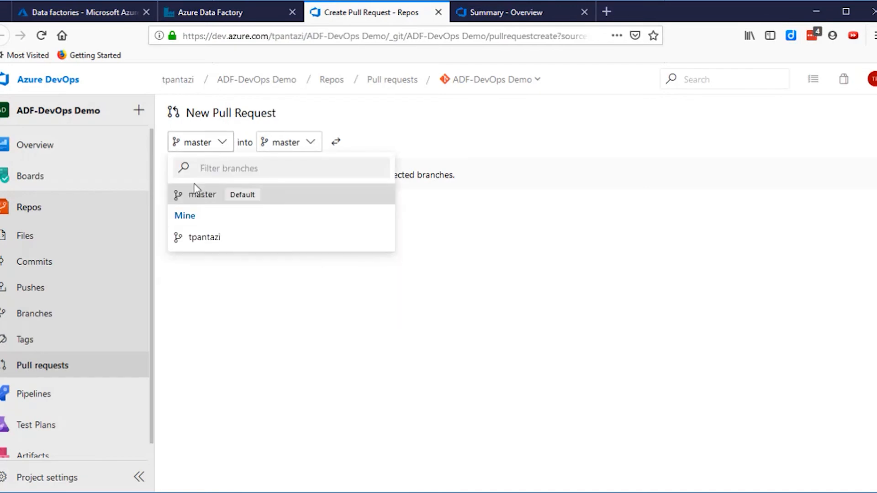
{"action": "left_click", "coordinate": [201, 242]}
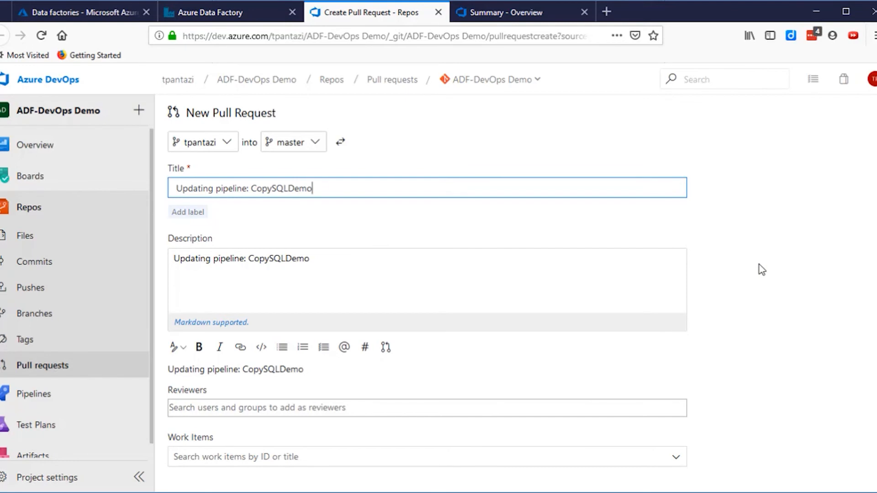
- Review the CopySQLDemo.json changes and create the pull request with its suggested title and description
{"action": "scroll", "coordinate": [802, 259], "scroll_direction": "down", "scroll_amount": 5}
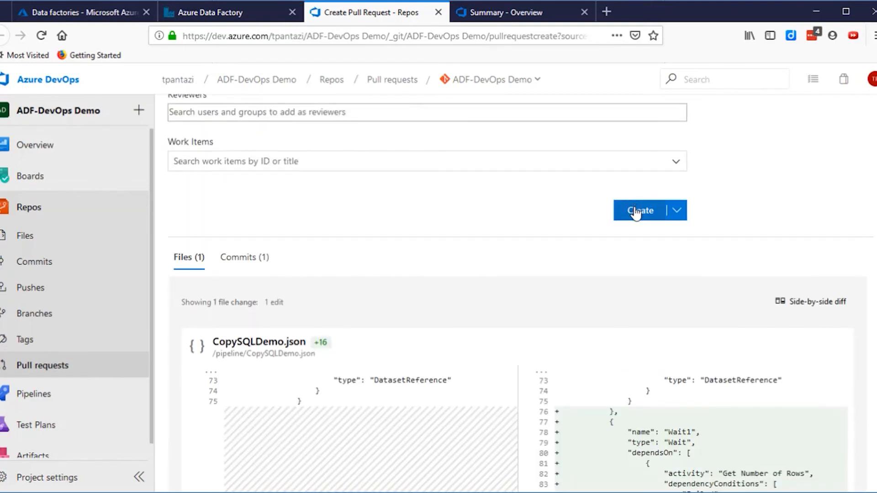
{"action": "scroll", "coordinate": [619, 296], "scroll_direction": "down", "scroll_amount": 3}
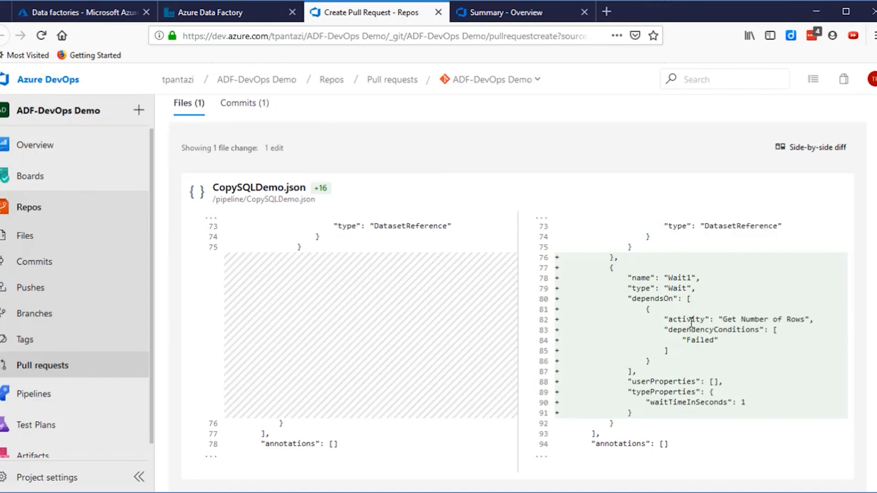
{"action": "scroll", "coordinate": [690, 322], "scroll_direction": "up", "scroll_amount": 1}
{"action": "scroll", "coordinate": [691, 322], "scroll_direction": "up", "scroll_amount": 5}
{"action": "scroll", "coordinate": [688, 324], "scroll_direction": "down", "scroll_amount": 2}
{"action": "scroll", "coordinate": [689, 327], "scroll_direction": "up", "scroll_amount": 1}
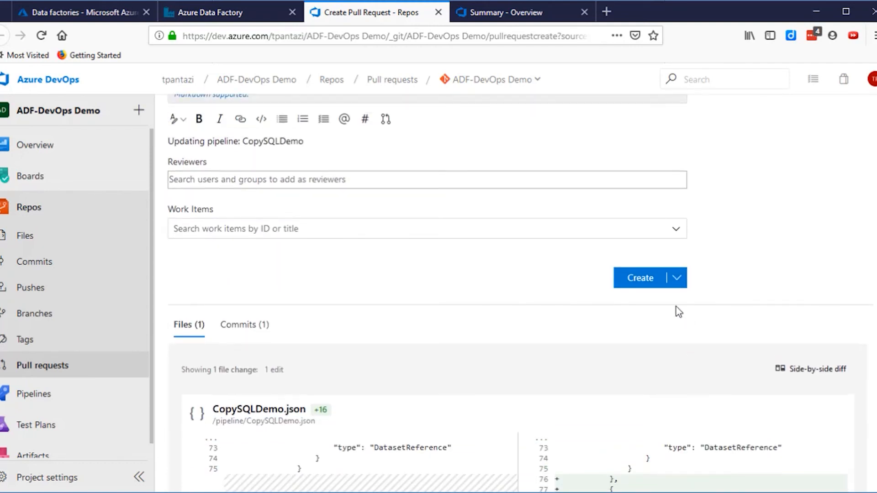
{"action": "left_click", "coordinate": [643, 281]}
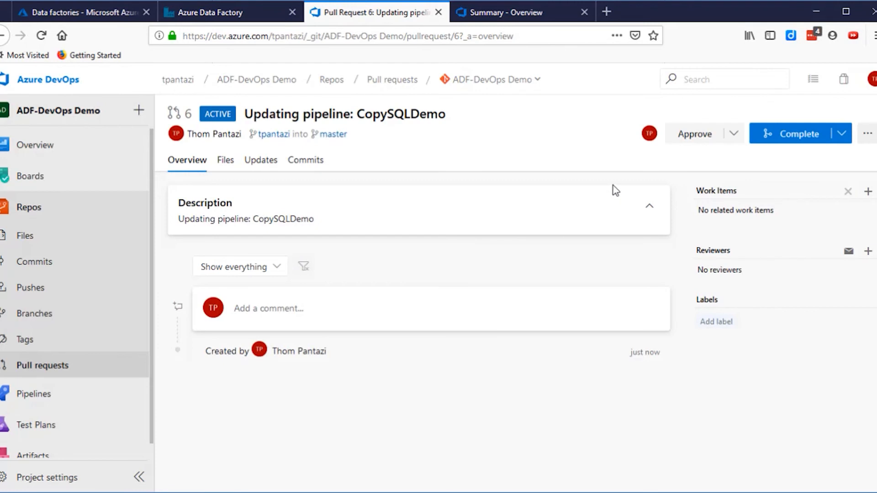
- Complete the pull request with the Merge (no fast-forward) type, deleting the source branch after merging
{"action": "left_click", "coordinate": [734, 135]}
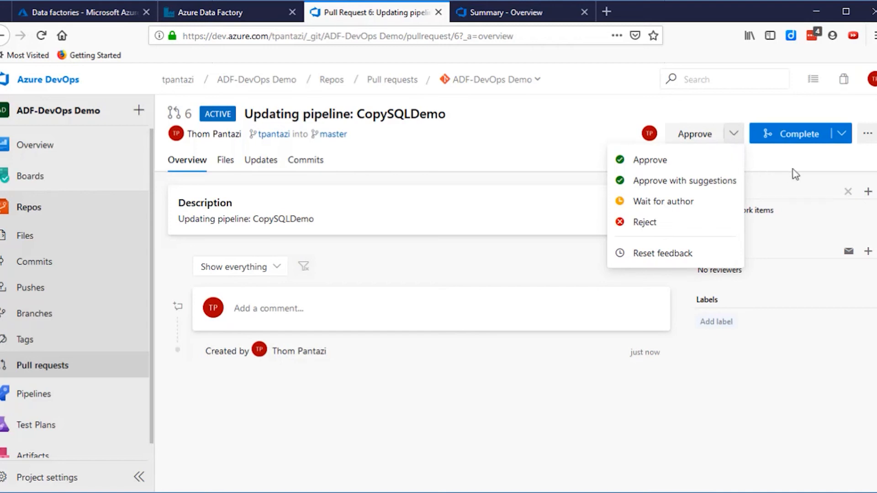
{"action": "left_click", "coordinate": [806, 144]}
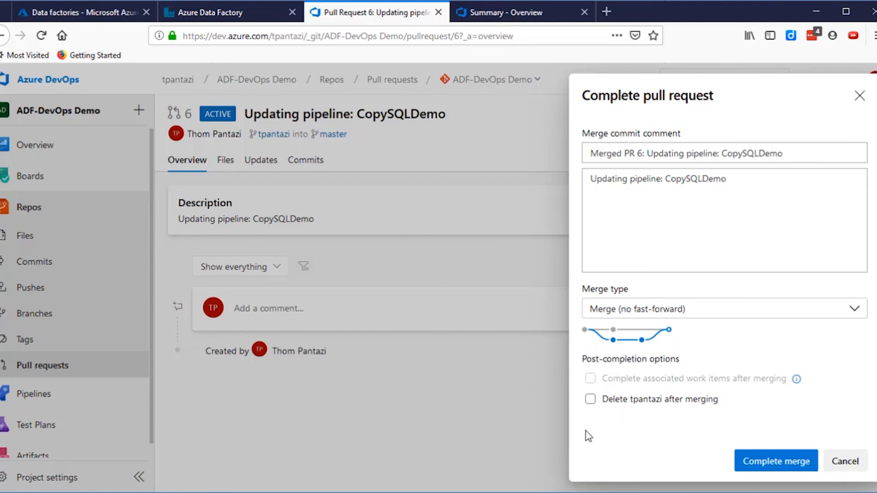
{"action": "left_click", "coordinate": [590, 400]}
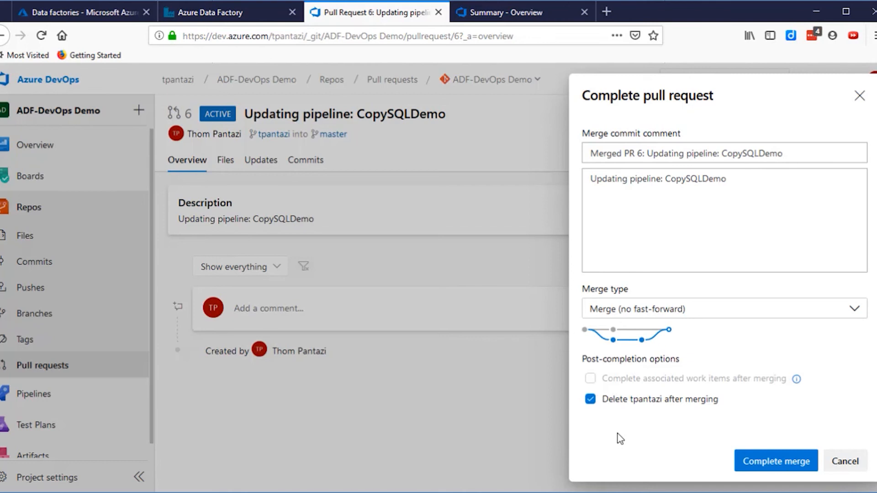
{"action": "left_click", "coordinate": [758, 464]}
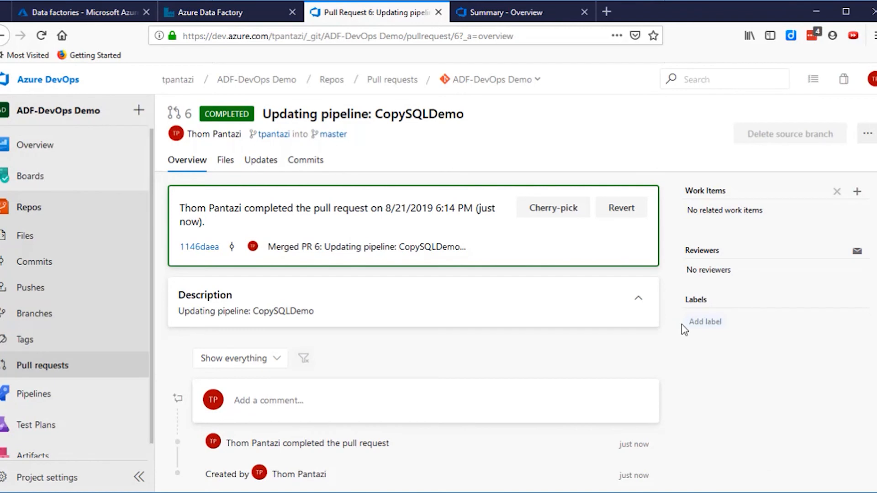
- Return to Azure Data Factory, refresh the master branch, and enlarge the pipeline canvas to check the merged pipeline and branch list
{"action": "left_click", "coordinate": [218, 16]}
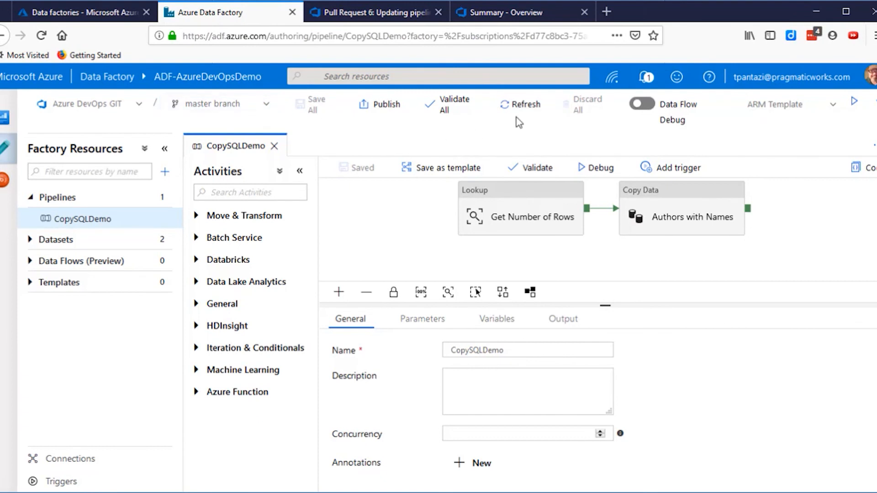
{"action": "left_click", "coordinate": [528, 112]}
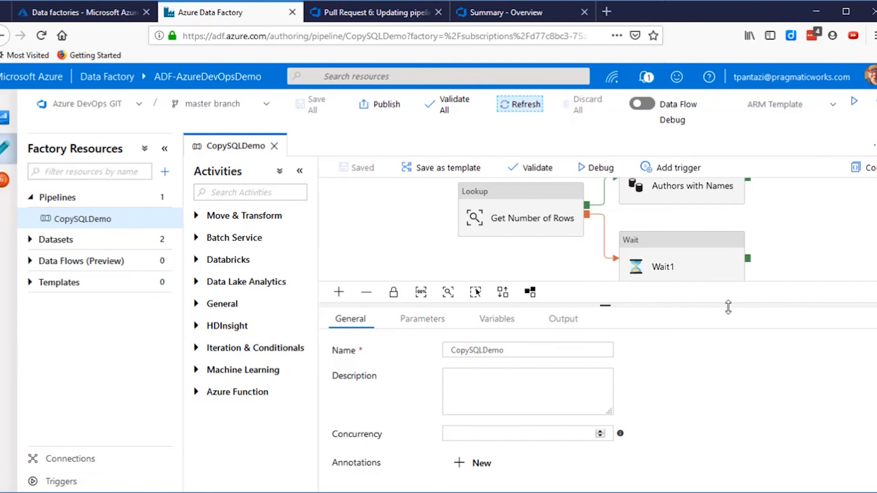
{"action": "left_click_drag", "start_coordinate": [728, 307], "coordinate": [718, 413]}
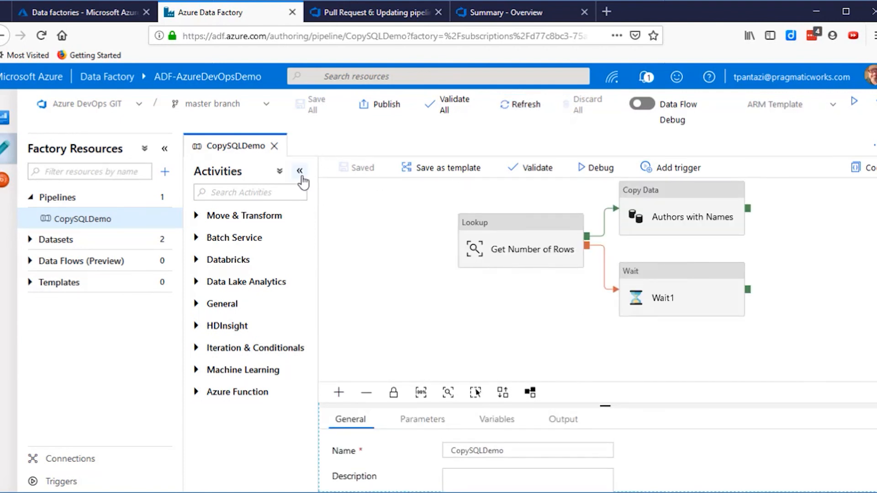
{"action": "left_click", "coordinate": [259, 109]}
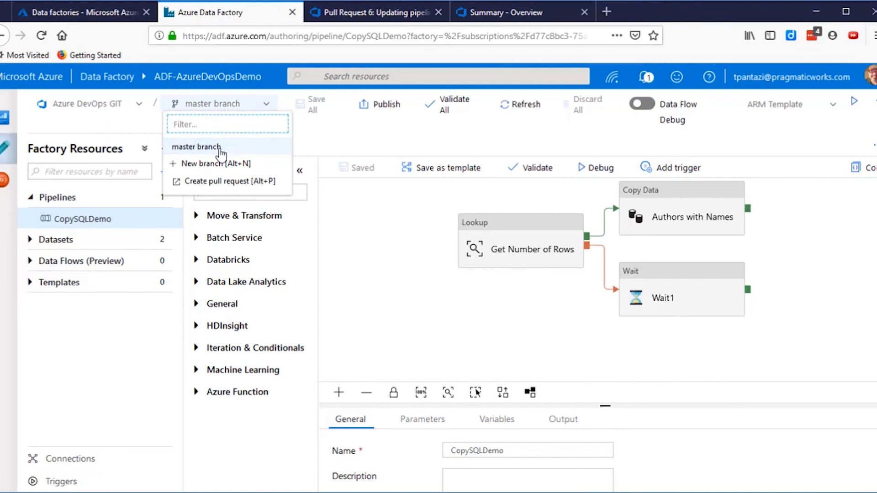